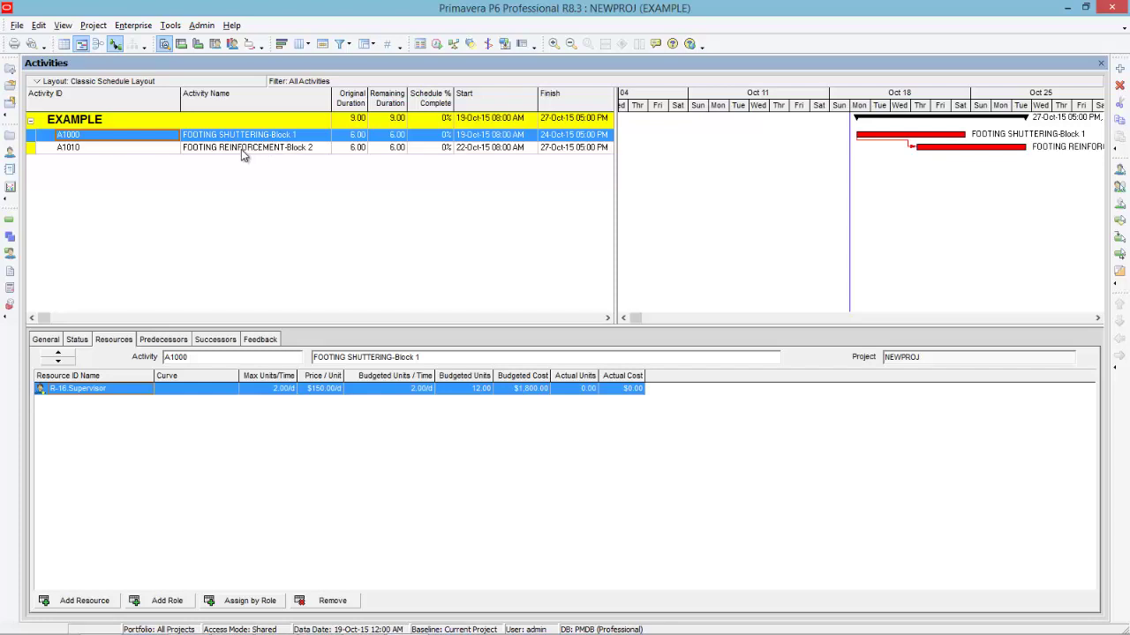
# Check the resource assignments of both footing activities and show the Supervisor usage histogram with its over-allocation
pyautogui.click(245, 150)
pyautogui.click(243, 139)
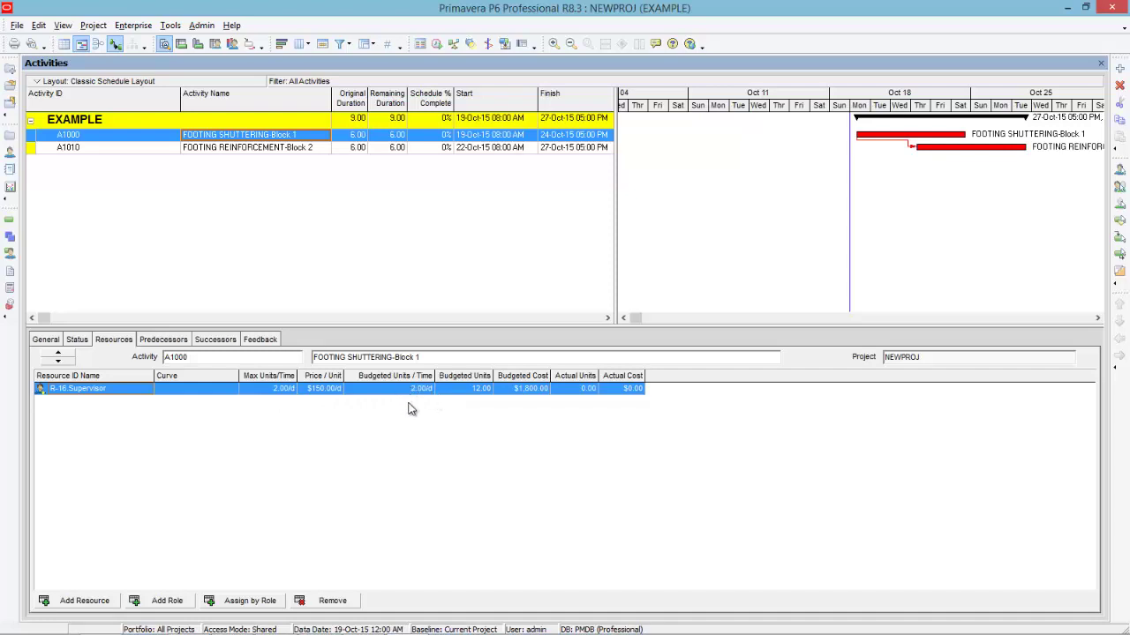
pyautogui.click(246, 154)
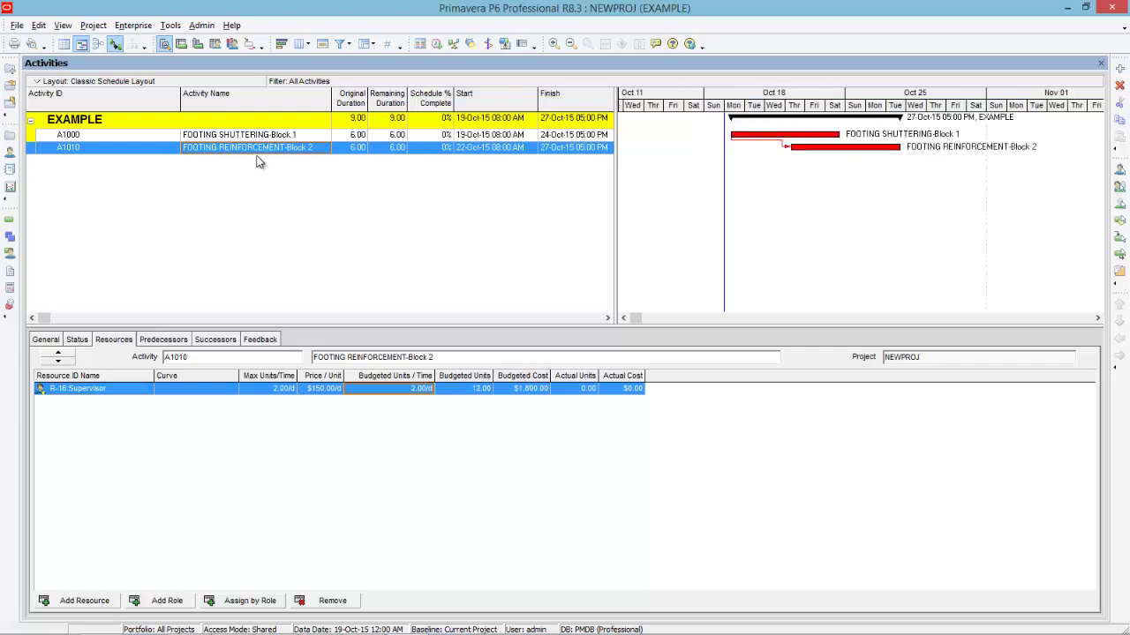
pyautogui.click(234, 46)
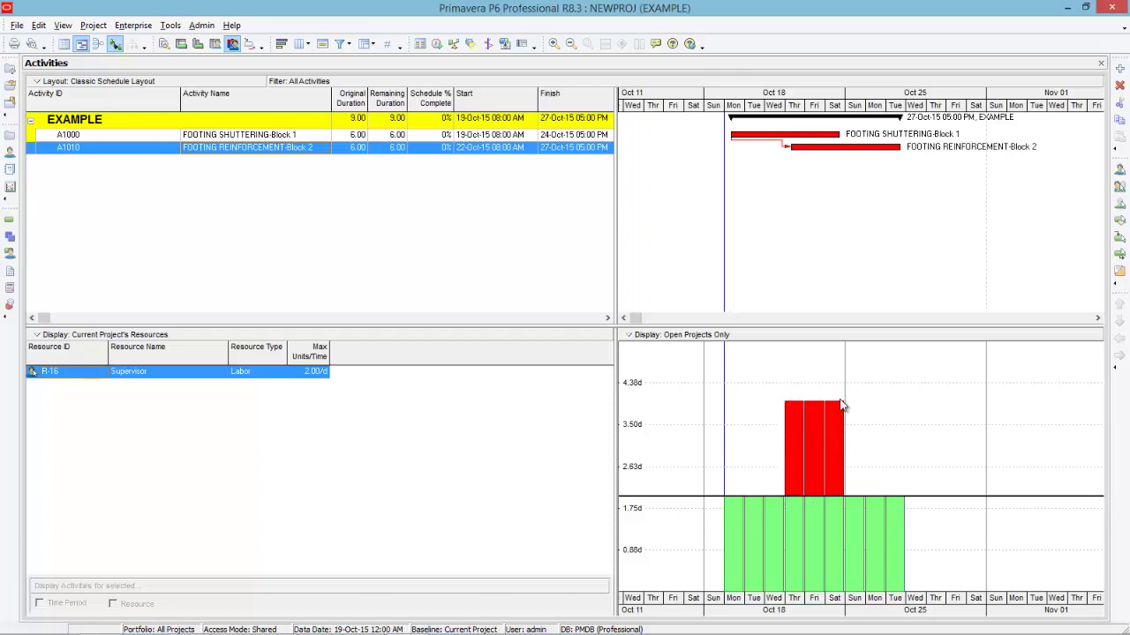
# Bring up the Level Resources dialog and move it slightly left
pyautogui.click(453, 44)
pyautogui.moveTo(510, 165); pyautogui.dragTo(361, 151)
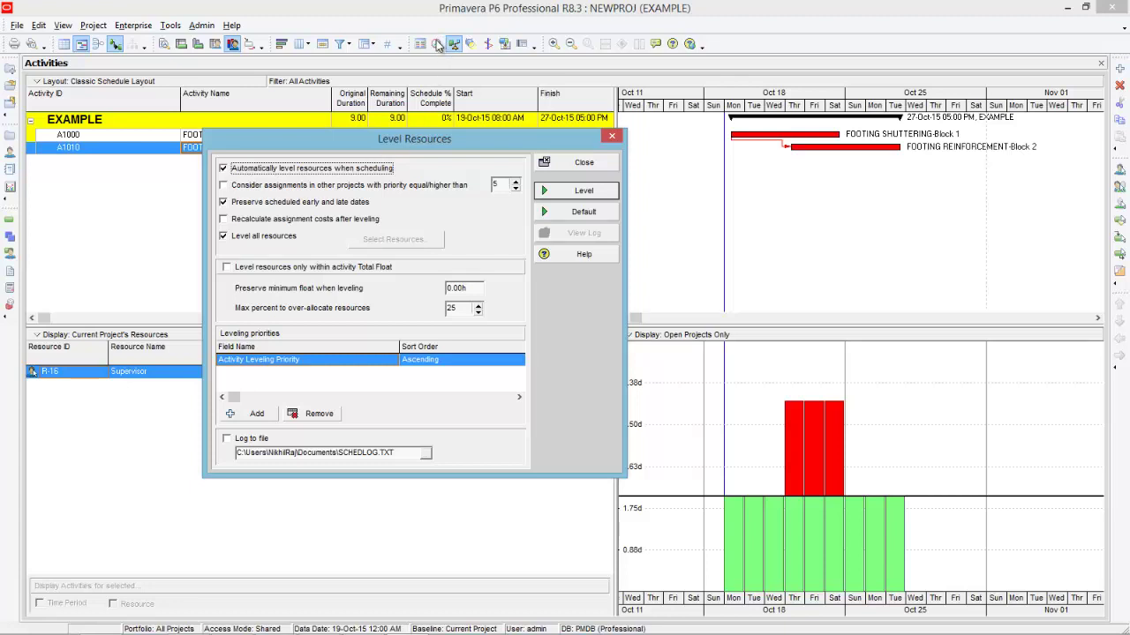
# Disable automatic leveling, other-project assignments and Level all resources; enable recalculating assignment costs
pyautogui.click(241, 173)
pyautogui.click(252, 187)
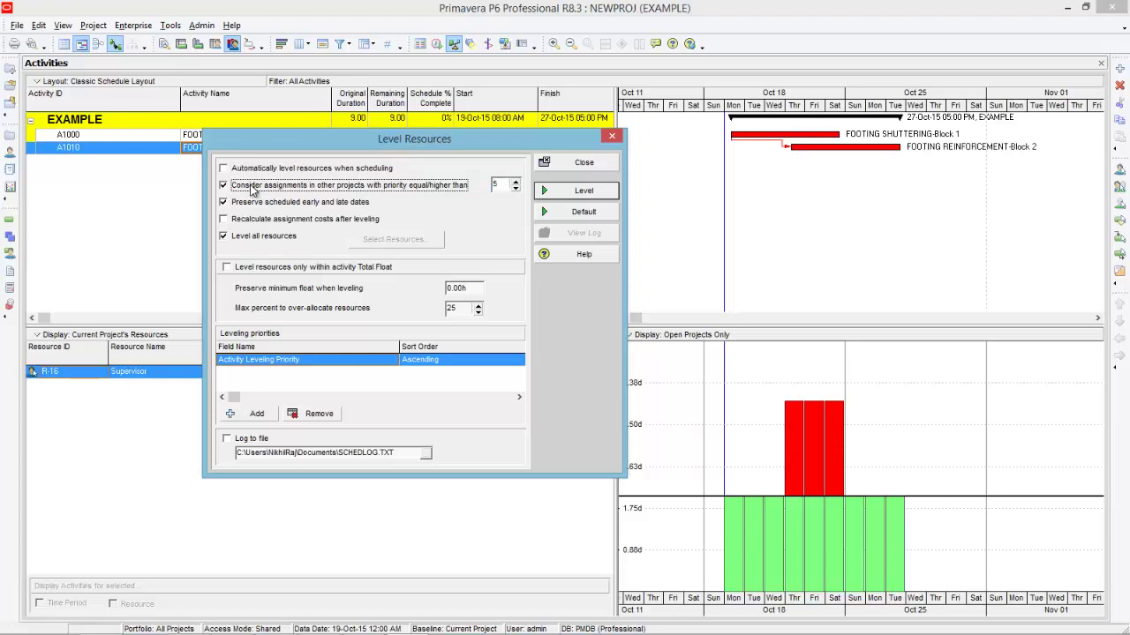
pyautogui.click(518, 186)
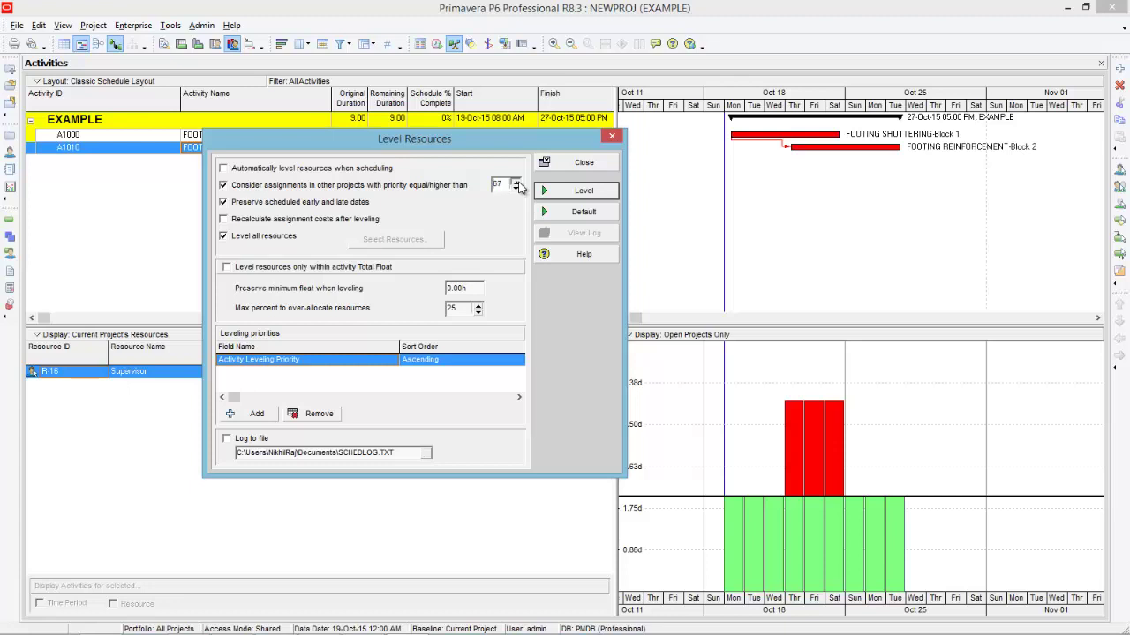
pyautogui.click(517, 184)
pyautogui.click(515, 192)
pyautogui.click(225, 187)
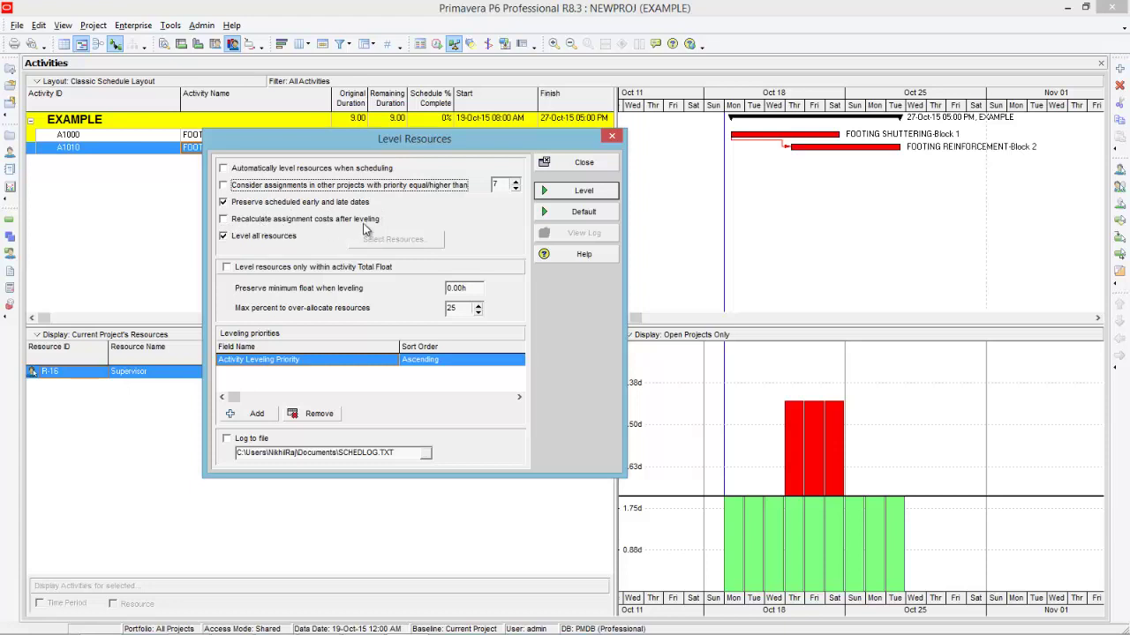
pyautogui.click(237, 220)
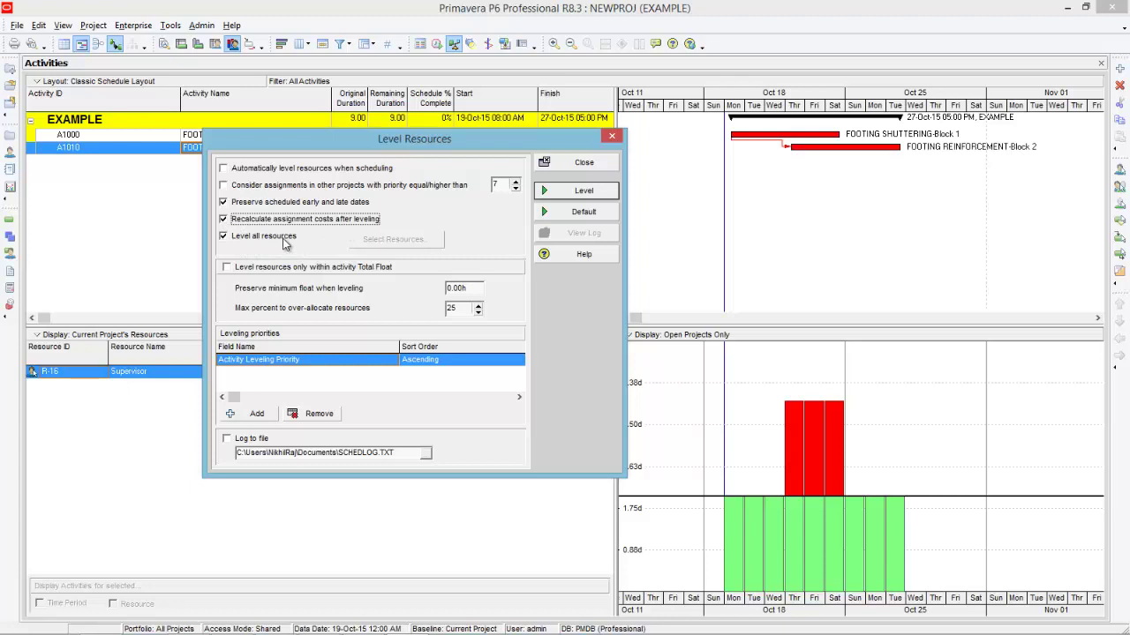
pyautogui.click(224, 237)
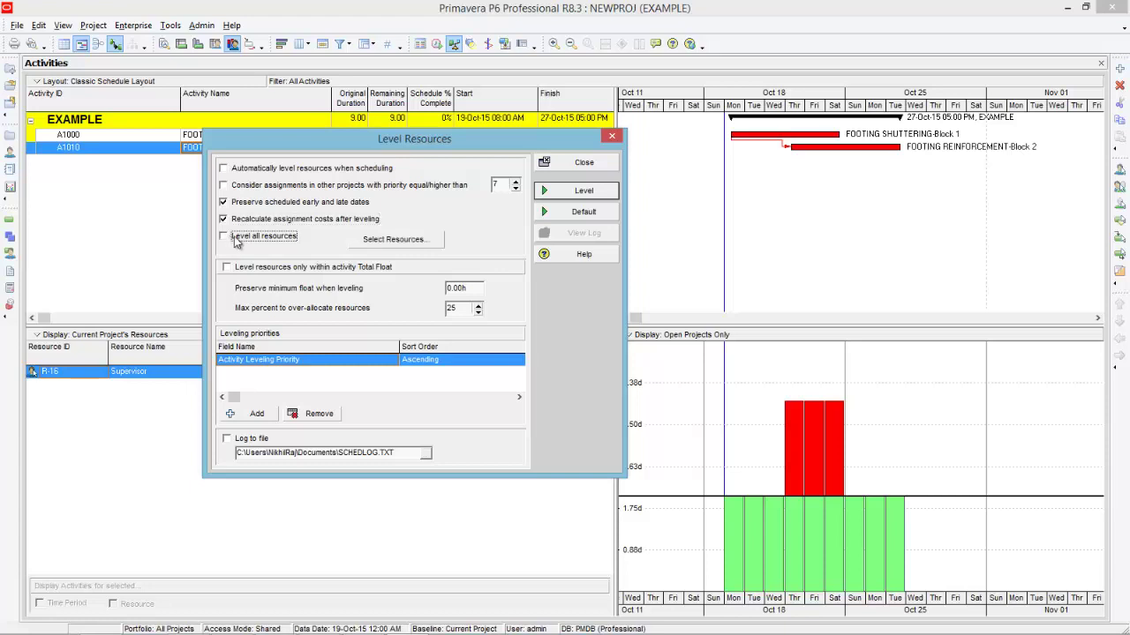
# Mark R-16 Supervisor as the only resource to level
pyautogui.click(377, 244)
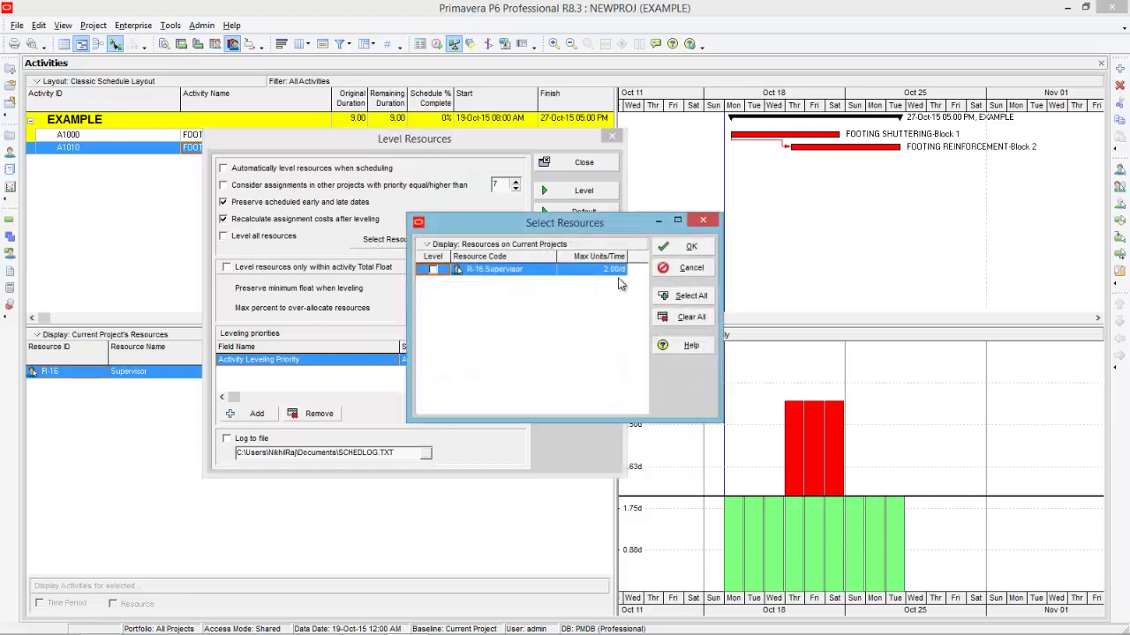
pyautogui.click(433, 270)
pyautogui.click(681, 247)
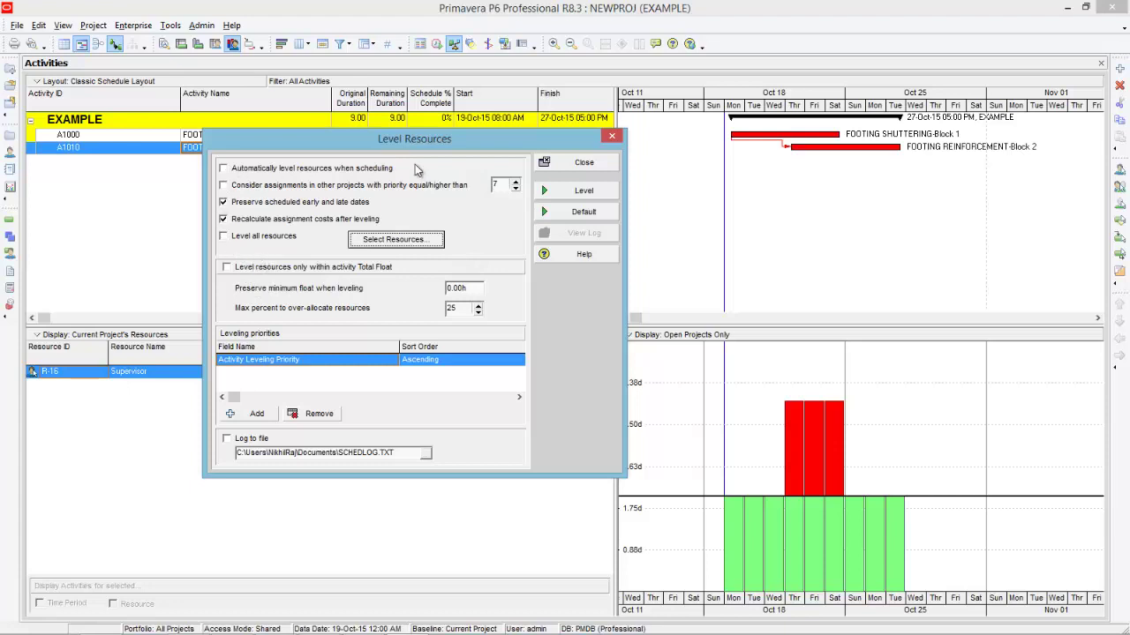
# Run leveling, moving FOOTING REINFORCEMENT-Block 2 to 25–30 Oct, then bring back the leveling settings
pyautogui.click(586, 192)
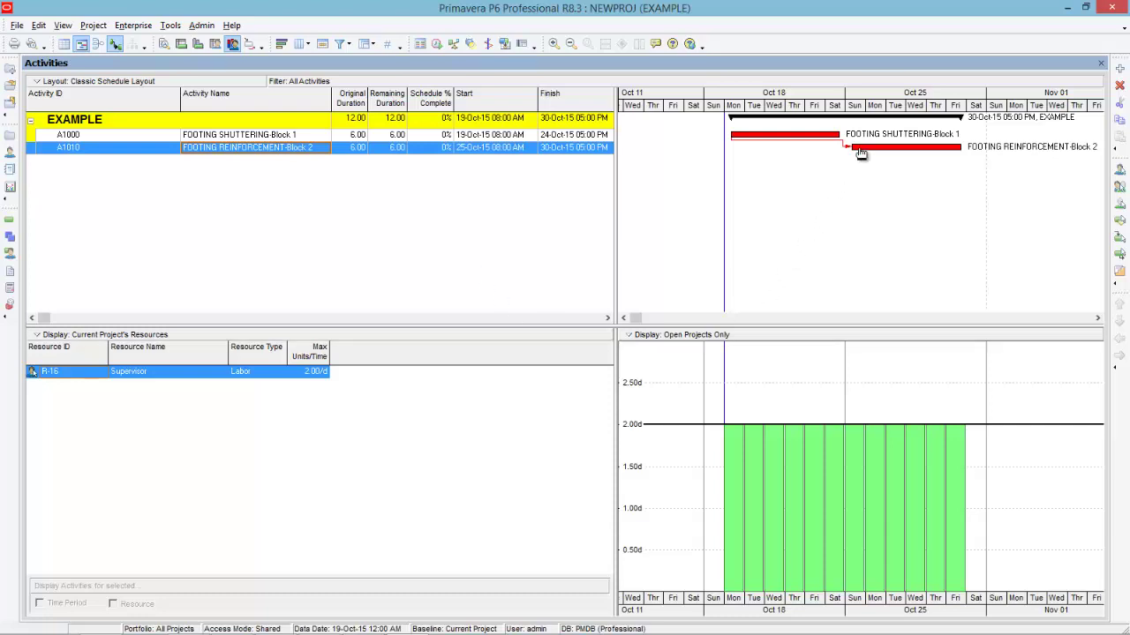
pyautogui.click(454, 43)
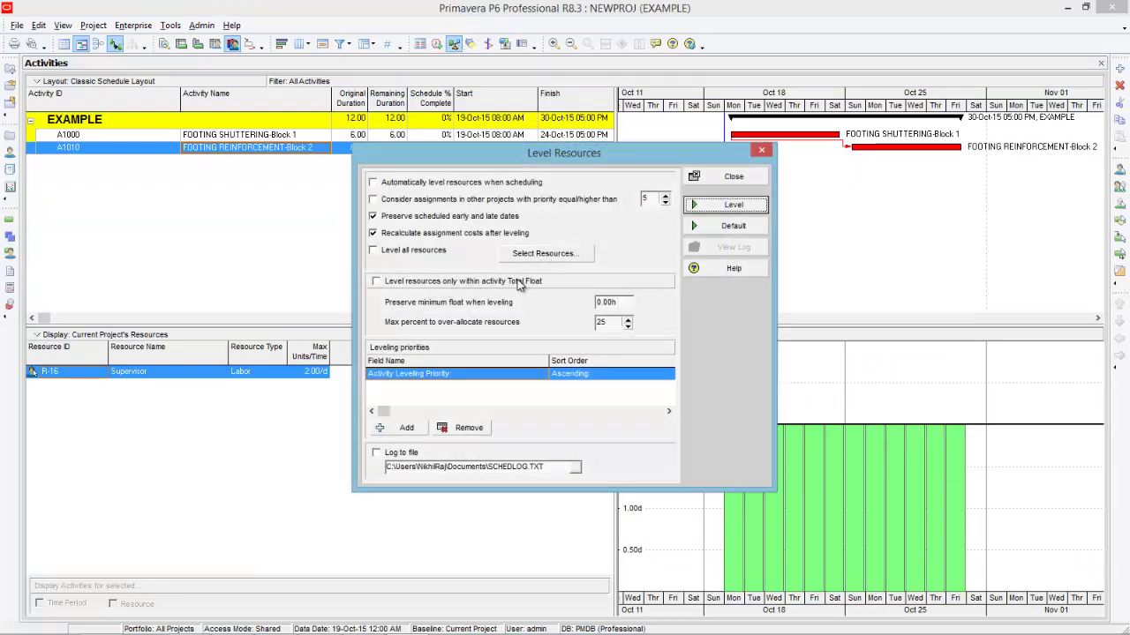
# Set Preserve minimum float to 5, leave Level only within Total Float off, and re-level
pyautogui.click(391, 289)
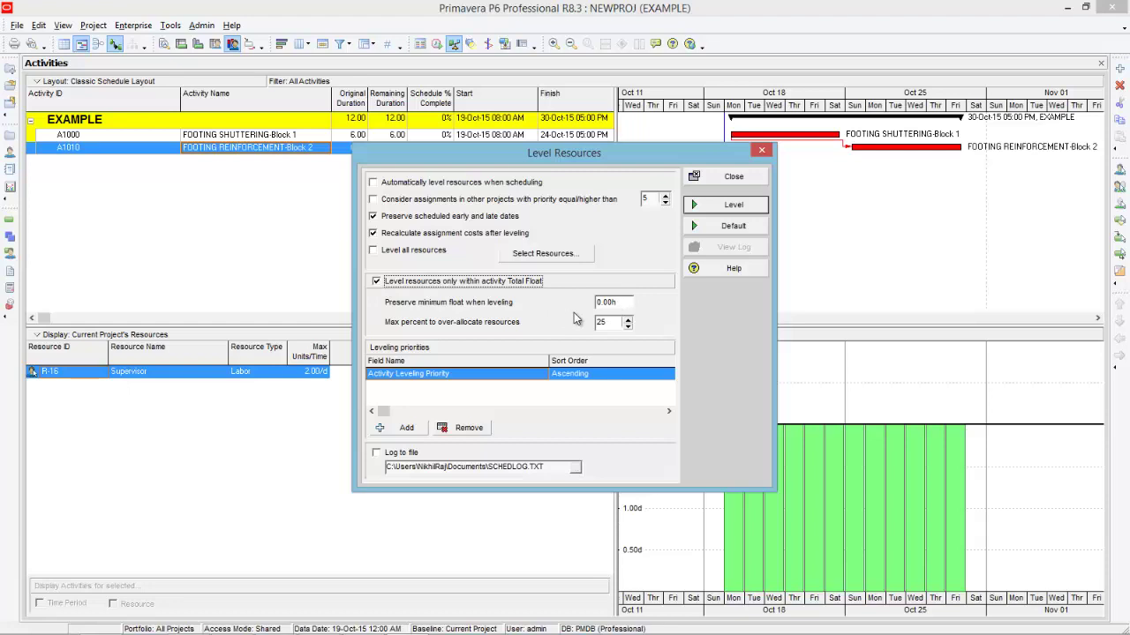
pyautogui.click(621, 303)
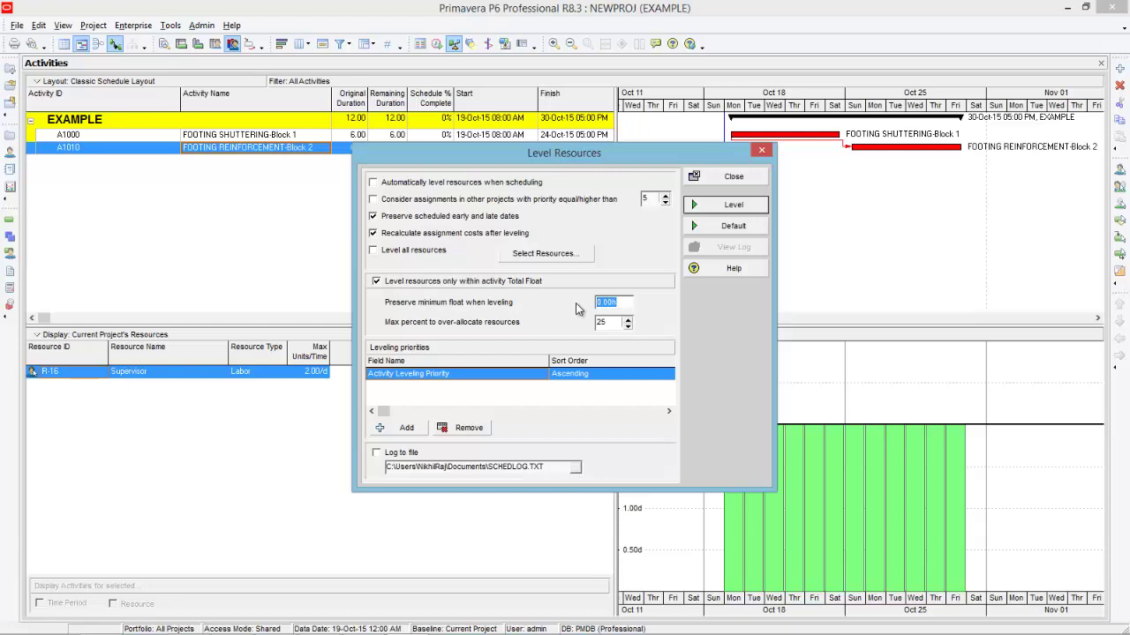
pyautogui.write('5')
pyautogui.click(377, 283)
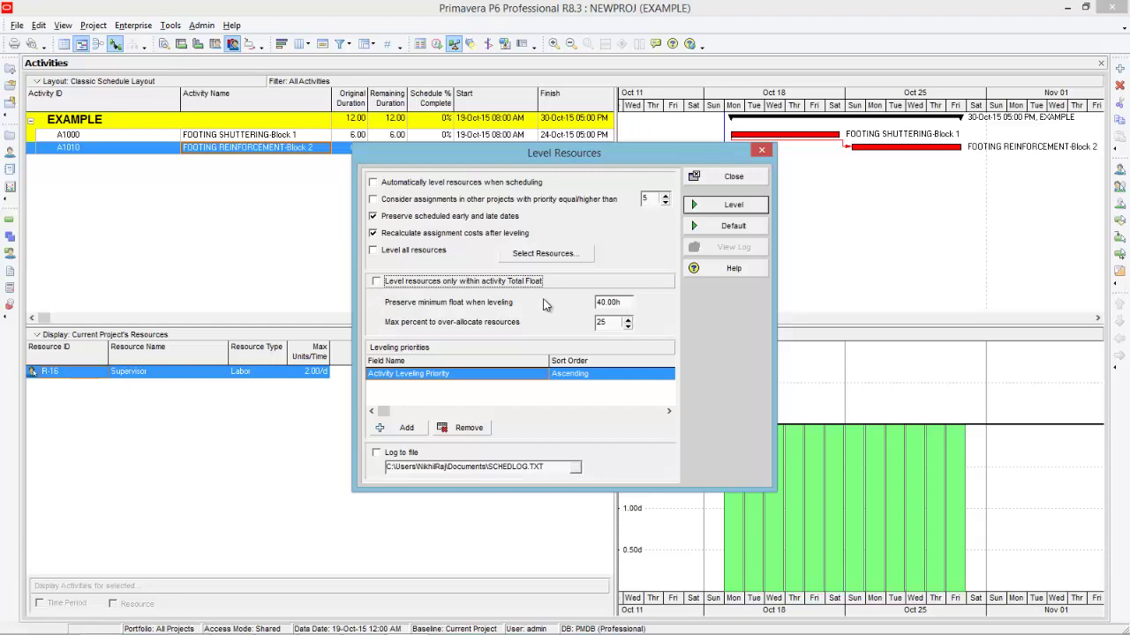
pyautogui.click(728, 205)
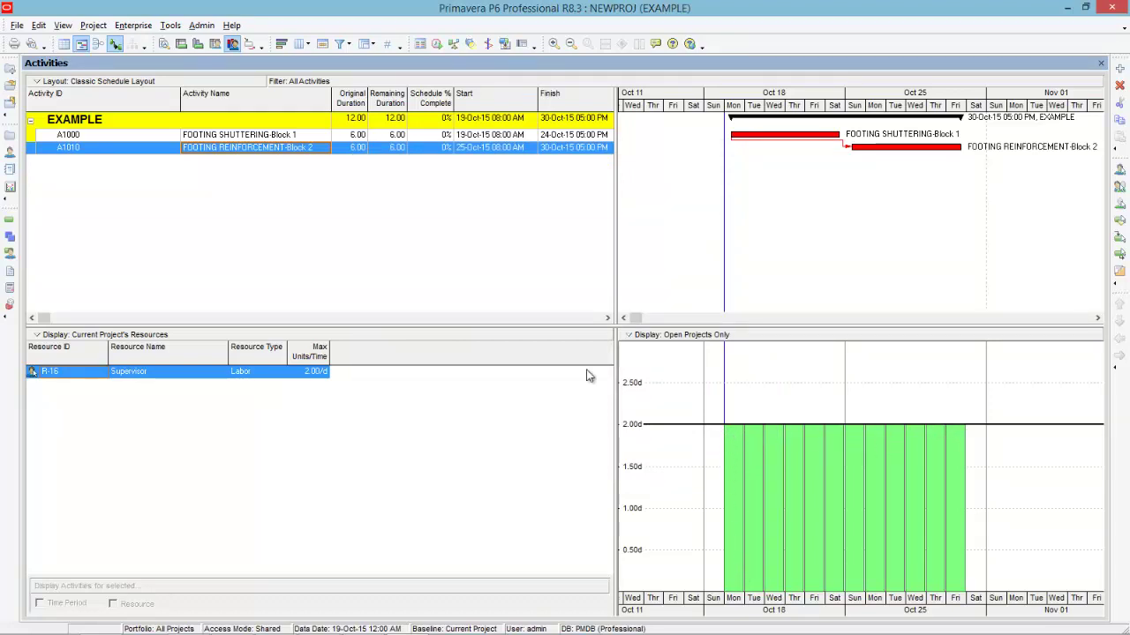
# Reset the Level Resources settings to defaults and run leveling again
pyautogui.click(455, 44)
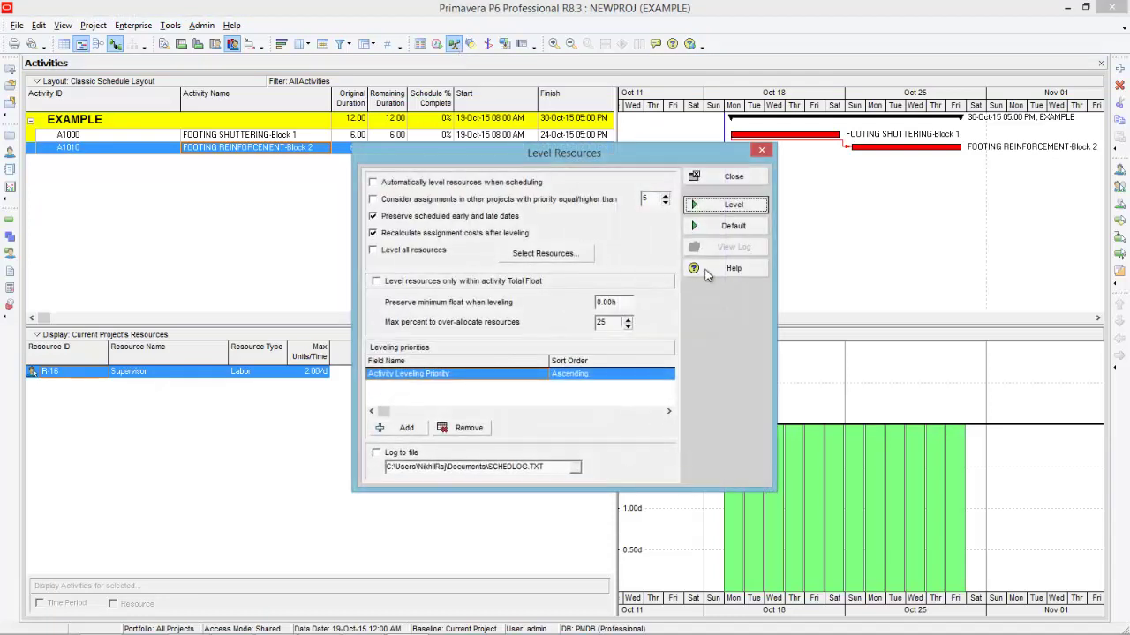
pyautogui.click(735, 227)
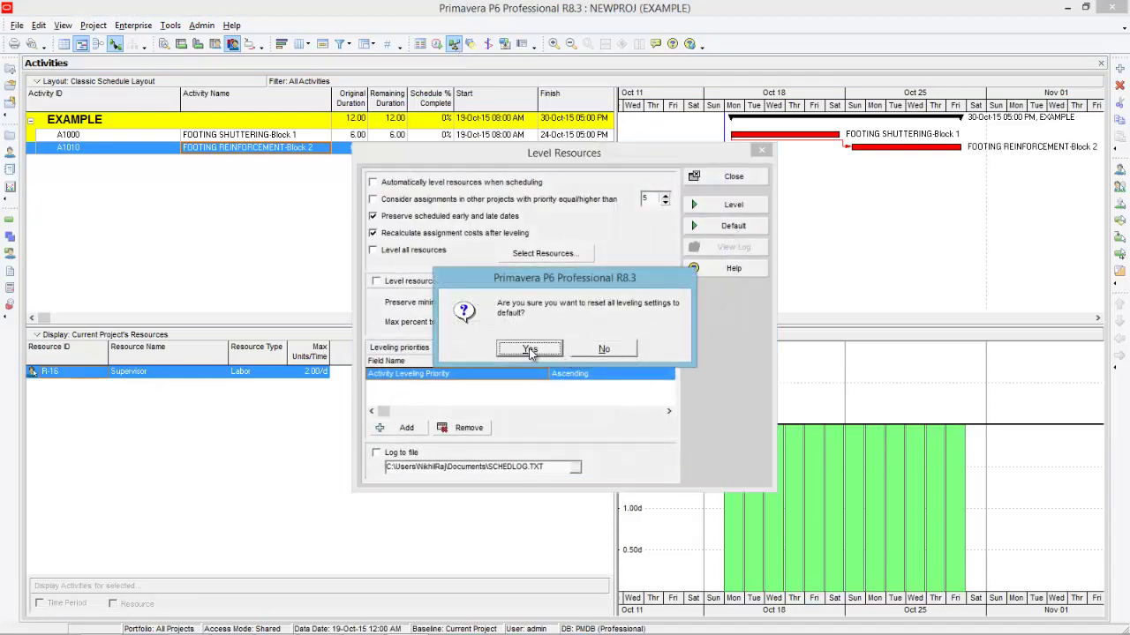
pyautogui.click(530, 351)
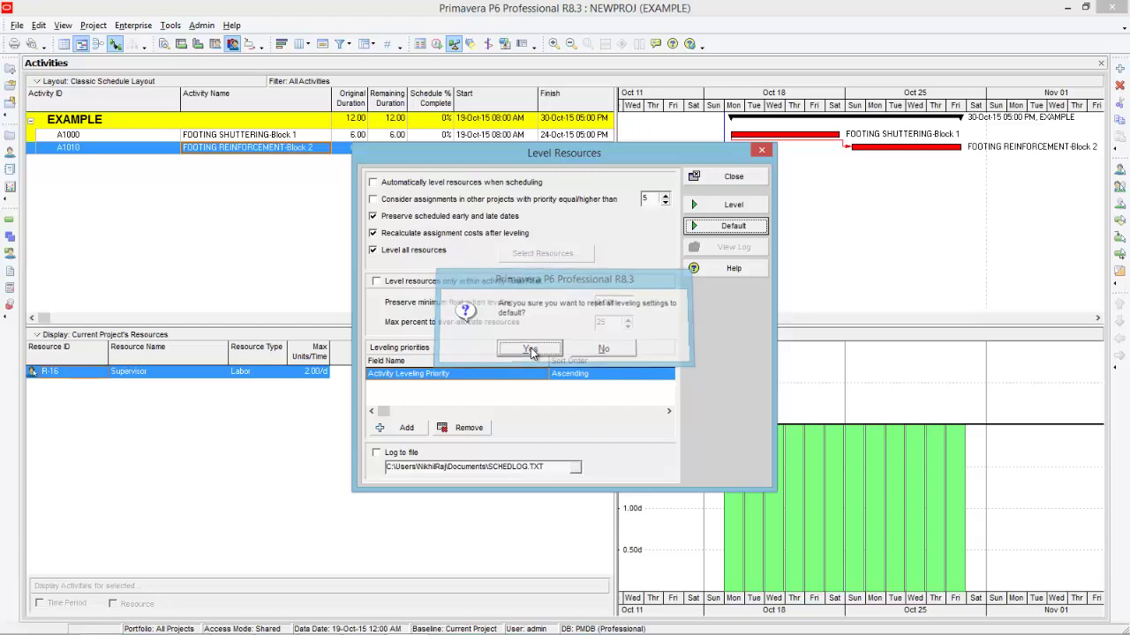
pyautogui.click(736, 205)
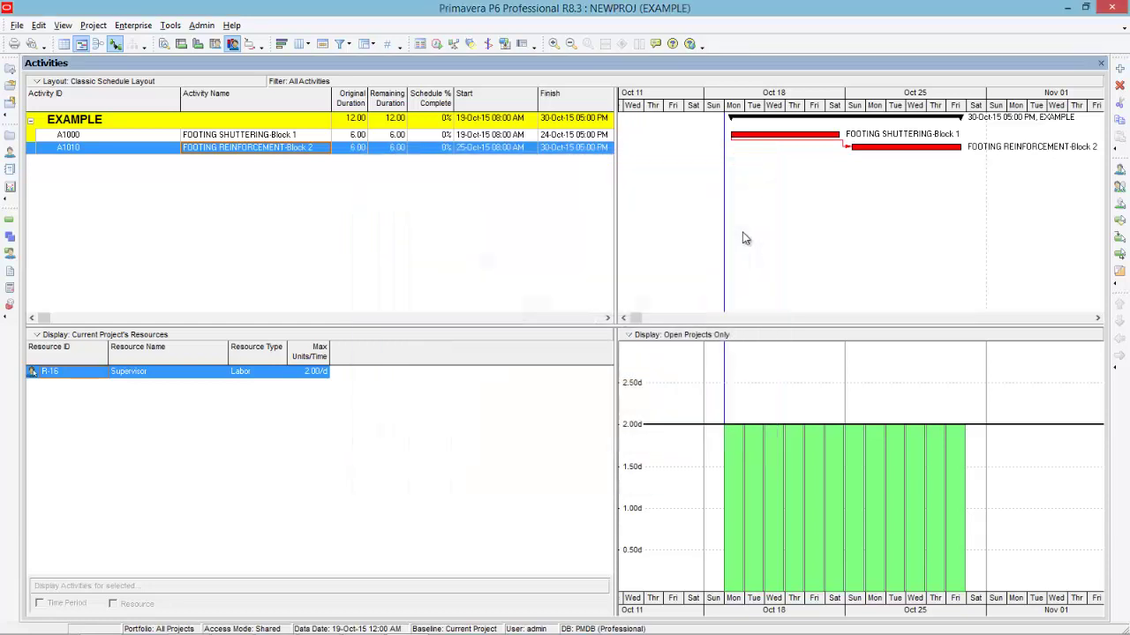
# Reschedule the project, then present the closing 'Thank You For Subscribing' slide full-screen in PowerPoint
pyautogui.click(436, 43)
pyautogui.click(716, 281)
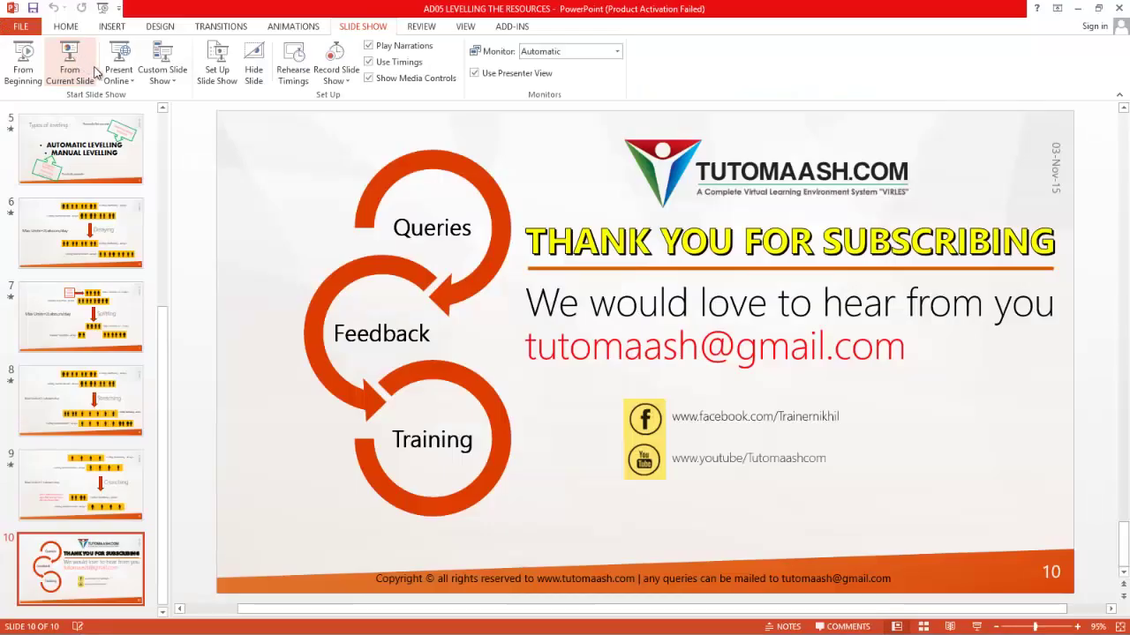
pyautogui.click(76, 51)
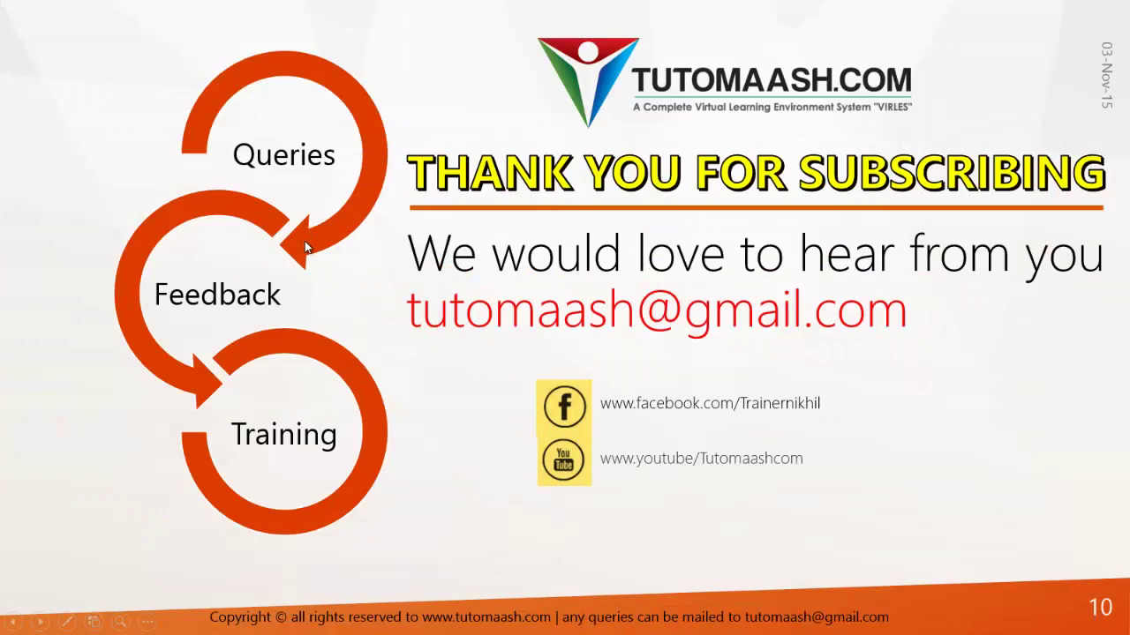